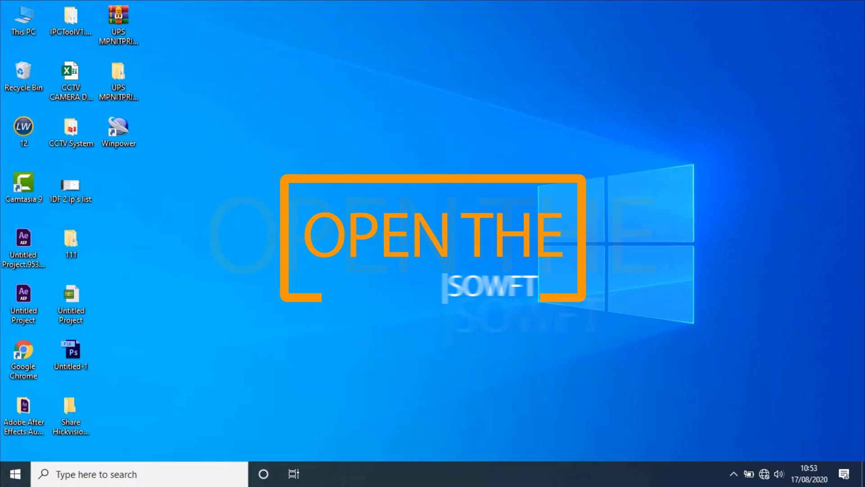
# Launch Winpower Manager and select the local computer under LAN in the device tree
pyautogui.doubleClick(118, 129)
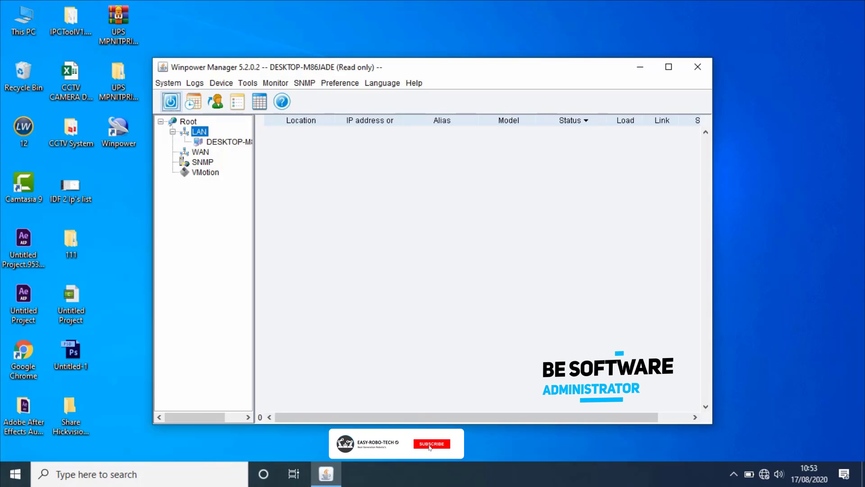
pyautogui.click(229, 142)
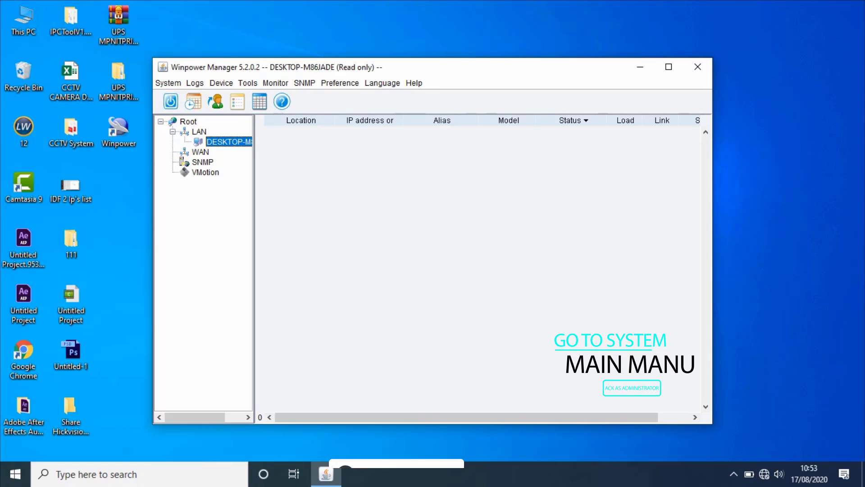
# Log in as administrator with the administrator password so Winpower is no longer read-only
pyautogui.click(168, 82)
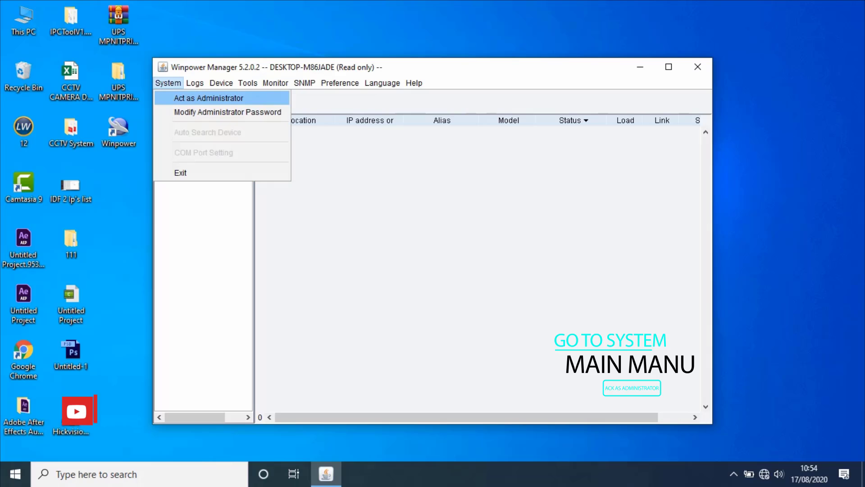
pyautogui.press('Return')
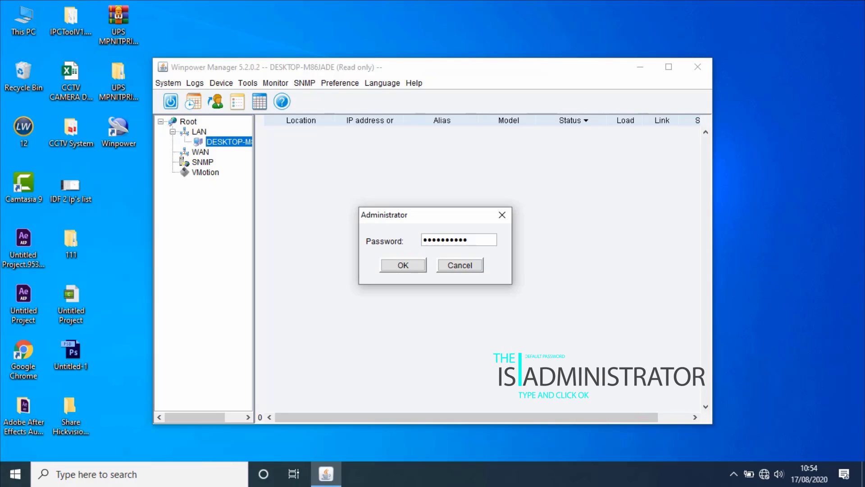
pyautogui.press('Return')
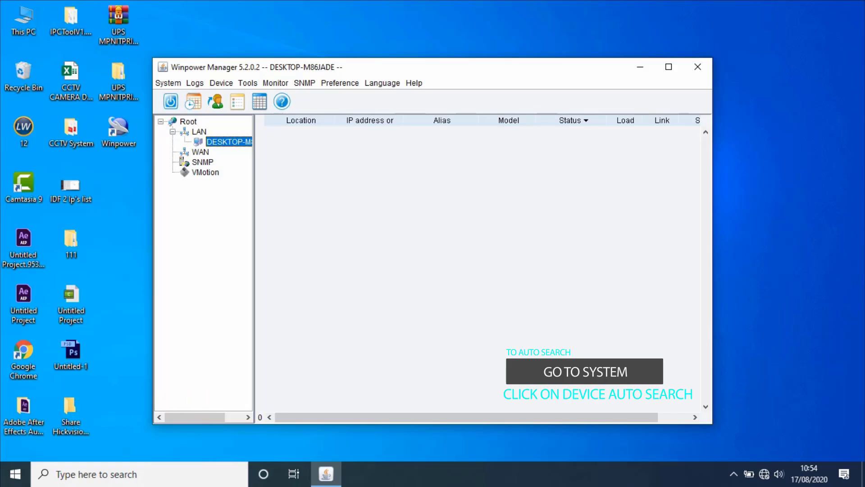
# Run Auto Search Device from the System menu to detect the connected ON-LINE UPS
pyautogui.press('F10')
pyautogui.press('Down')
pyautogui.press('Down')
pyautogui.press('Return')
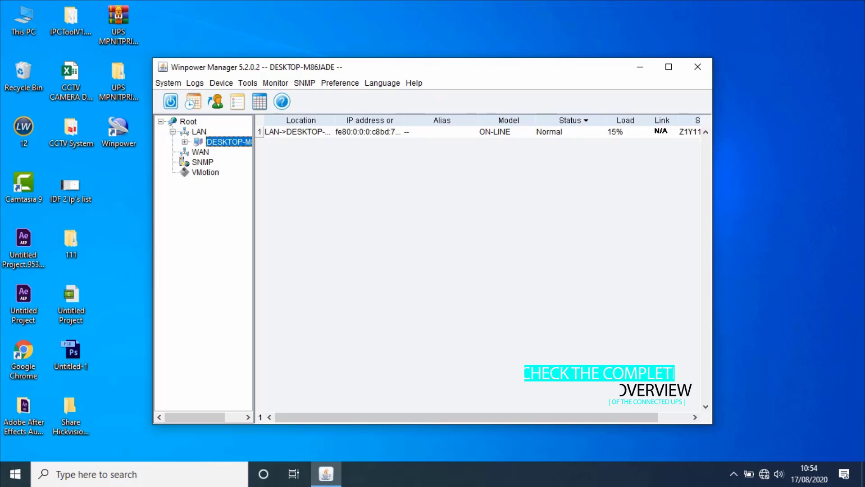
# Open the monitoring diagram for the USB-connected ON-LINE UPS from the device list
pyautogui.click(298, 132)
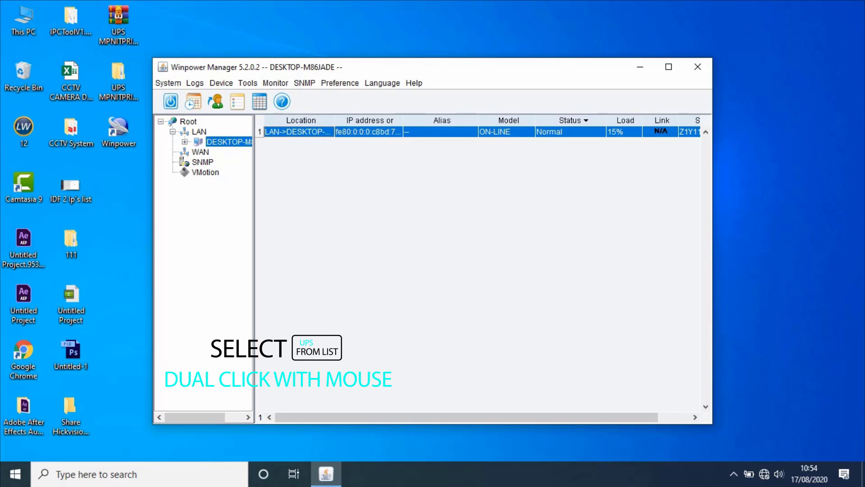
pyautogui.doubleClick(297, 131)
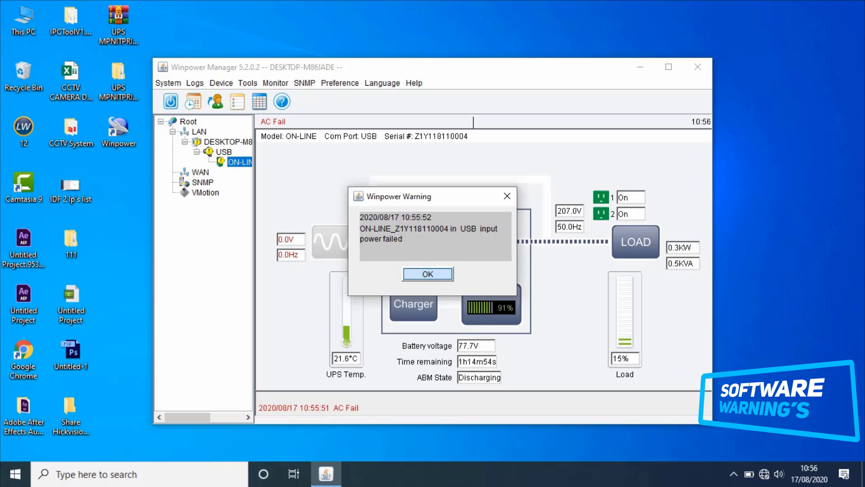
# Dismiss the input-power-failed and input-power-restored warning dialogs
pyautogui.press('Return')
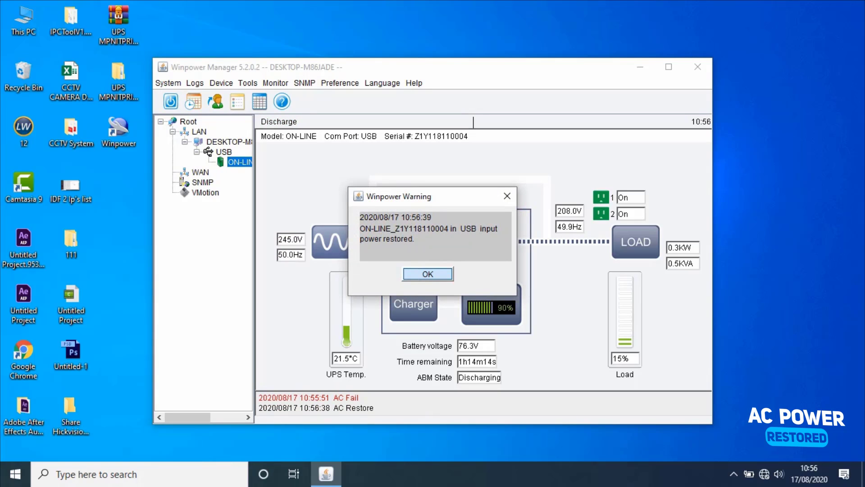
pyautogui.press('Return')
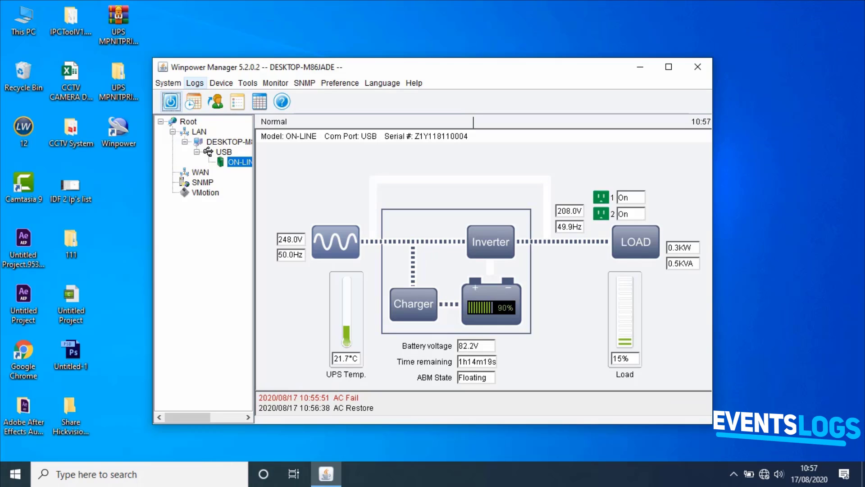
pyautogui.click(195, 83)
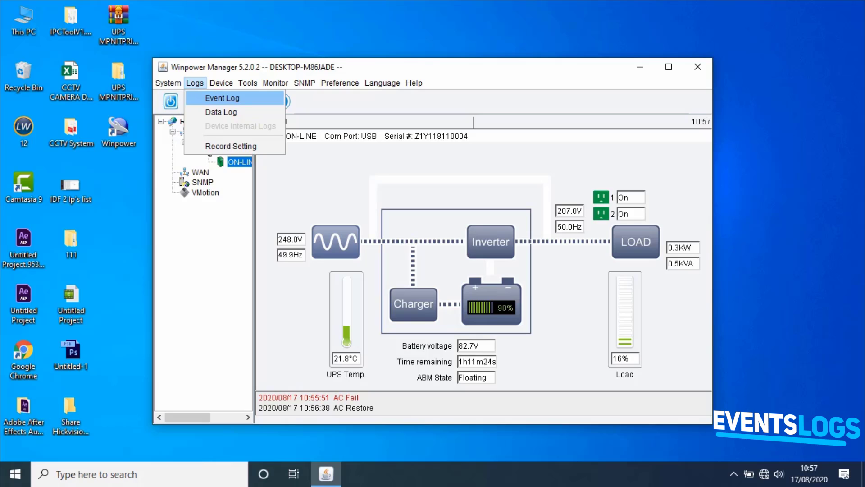
pyautogui.press('Return')
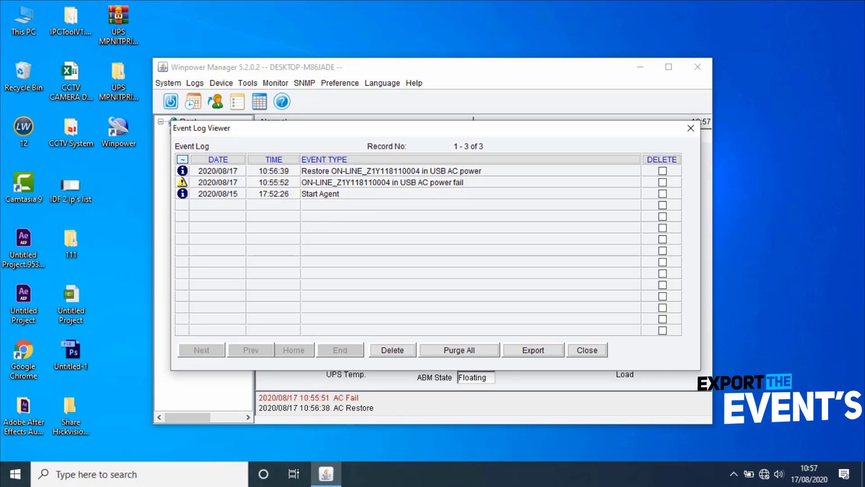
pyautogui.press('Return')
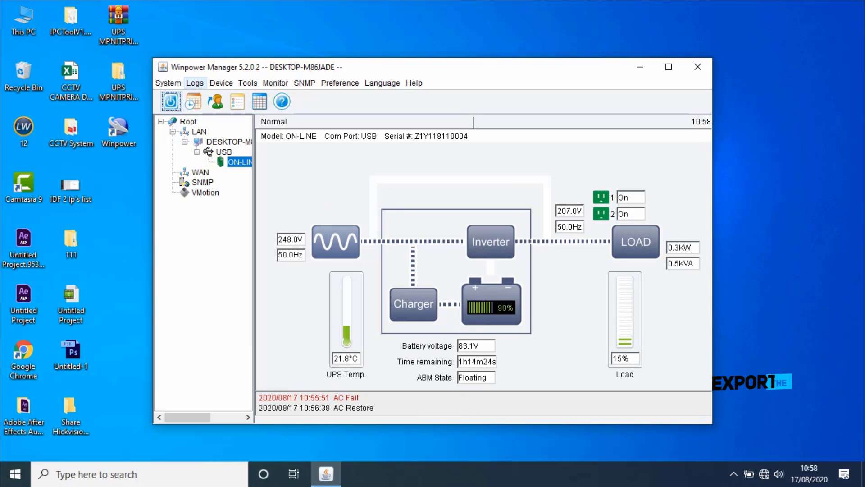
pyautogui.hotkey('alt', 'l')
pyautogui.press('Down')
pyautogui.press('Down')
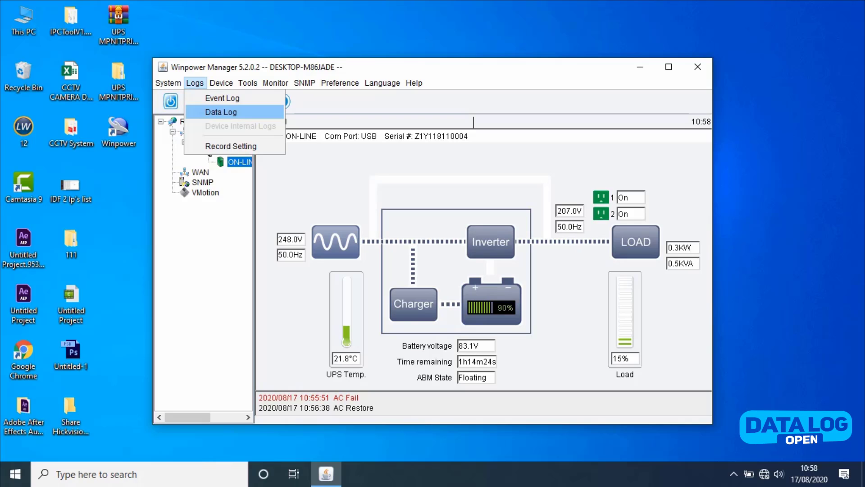
pyautogui.press('Return')
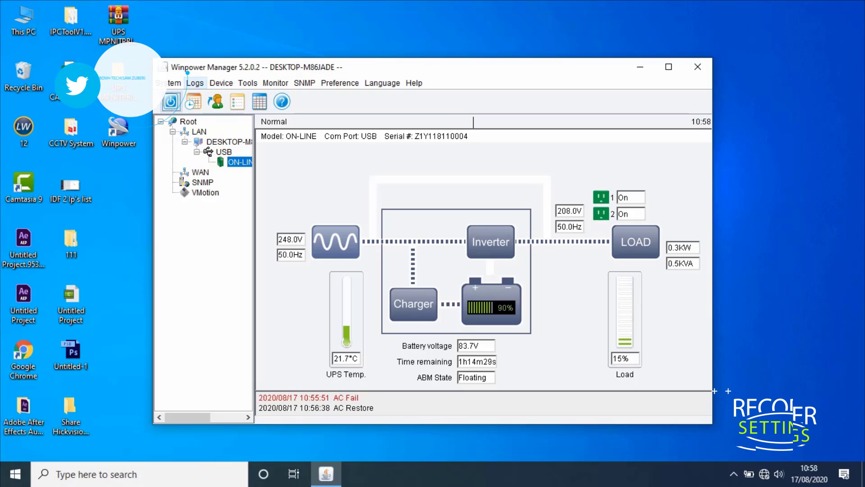
# Confirm log record settings: 600 event-log rows, 10000 data-log rows, 60-second interval
pyautogui.click(195, 82)
pyautogui.click(195, 83)
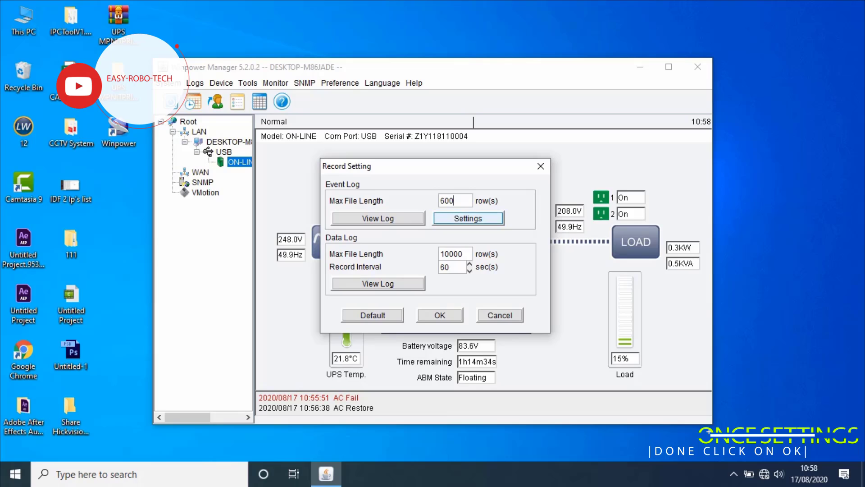
pyautogui.click(440, 315)
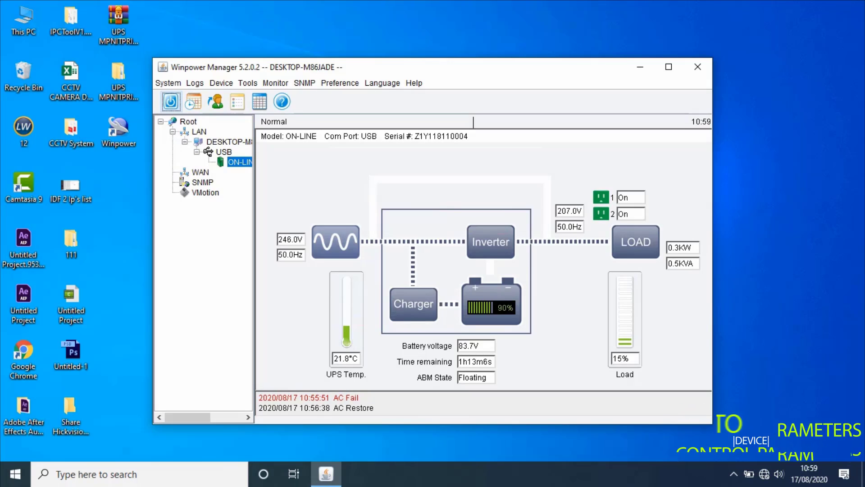
pyautogui.click(221, 83)
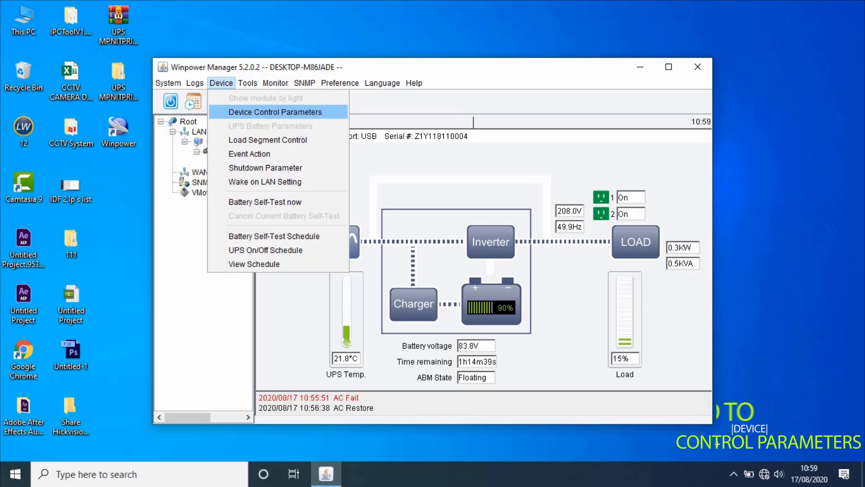
pyautogui.press('Return')
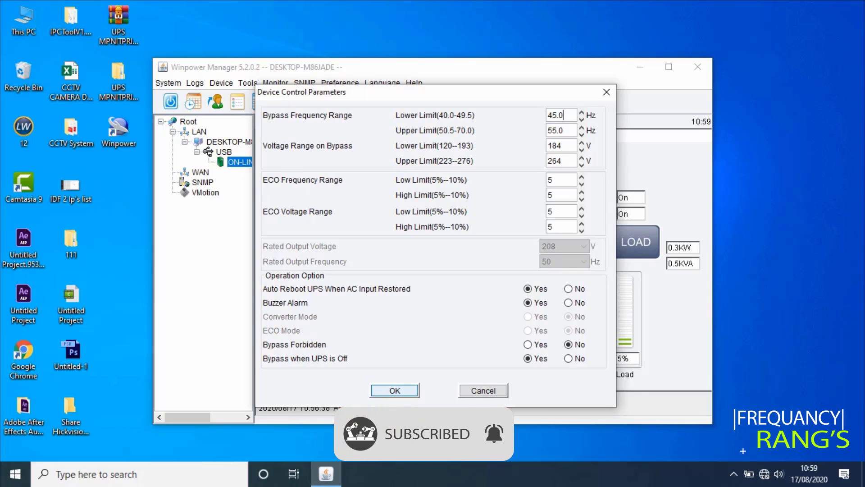
pyautogui.press('Return')
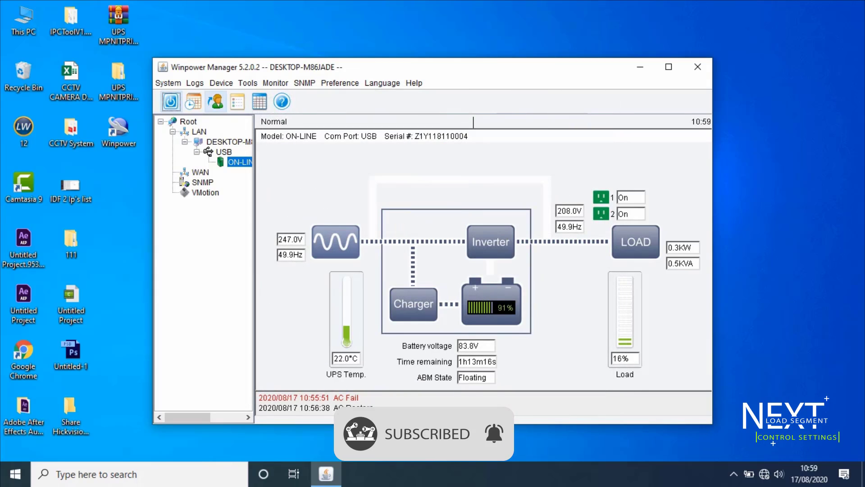
pyautogui.click(221, 83)
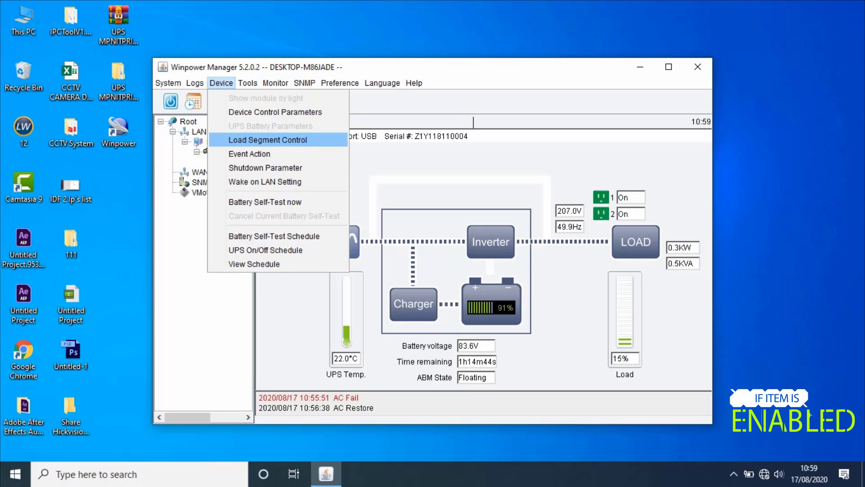
pyautogui.press('Return')
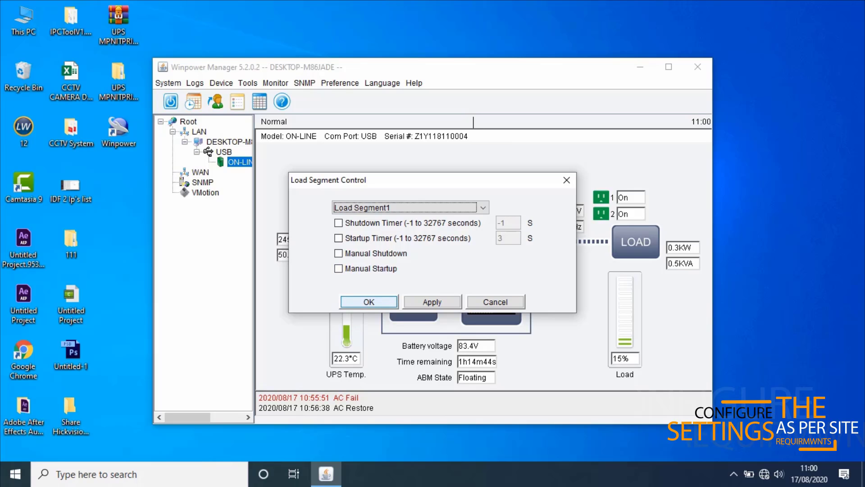
pyautogui.press('Return')
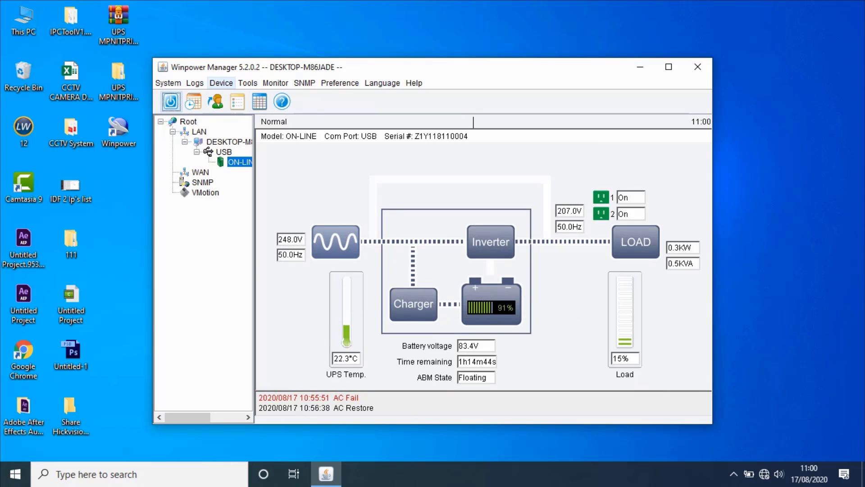
pyautogui.press('Down')
pyautogui.press('Down')
pyautogui.press('Down')
pyautogui.press('Down')
pyautogui.press('Return')
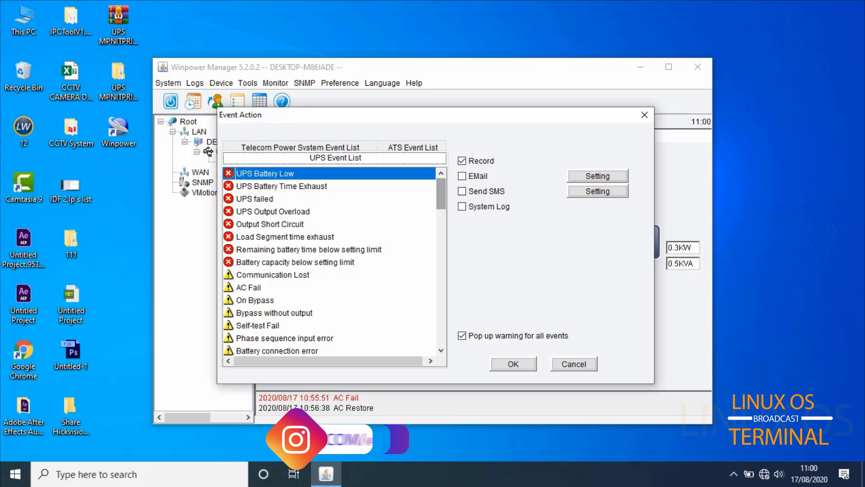
pyautogui.scroll(-5, 329, 261)
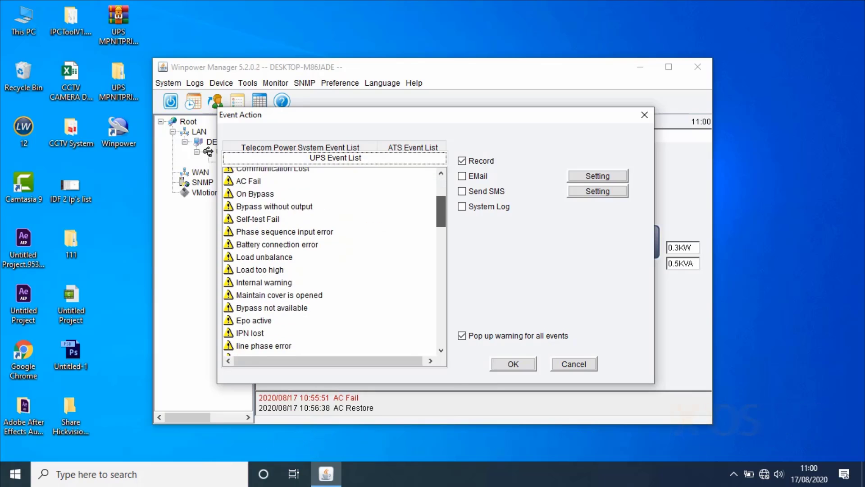
pyautogui.scroll(-14, 329, 262)
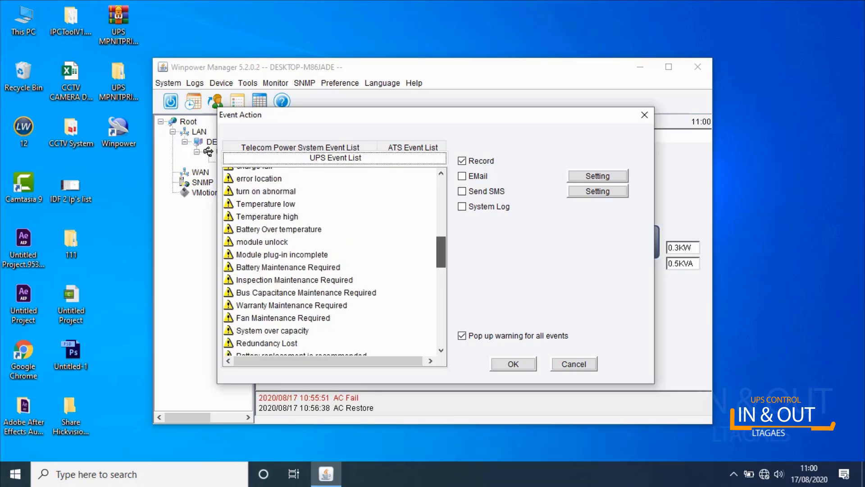
pyautogui.scroll(-8, 329, 262)
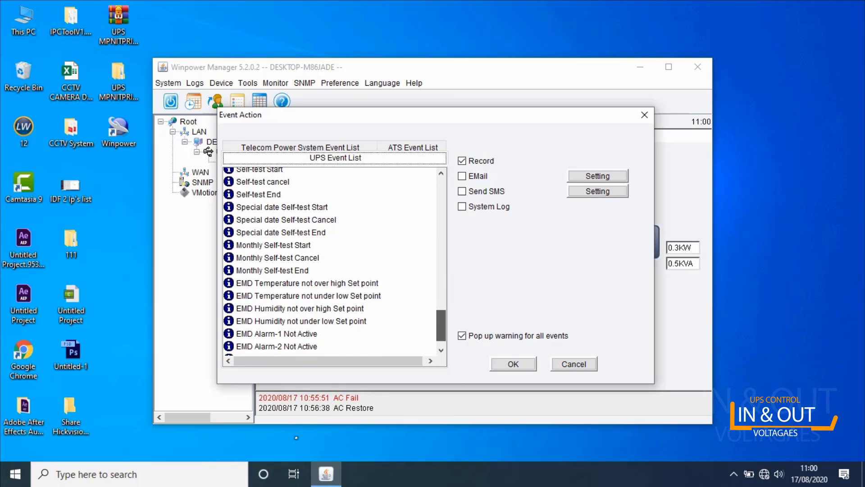
pyautogui.scroll(20, 329, 261)
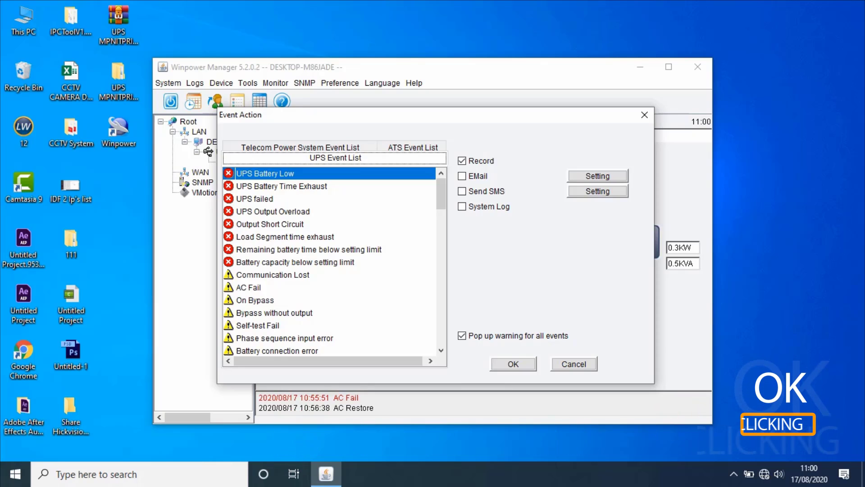
pyautogui.click(513, 364)
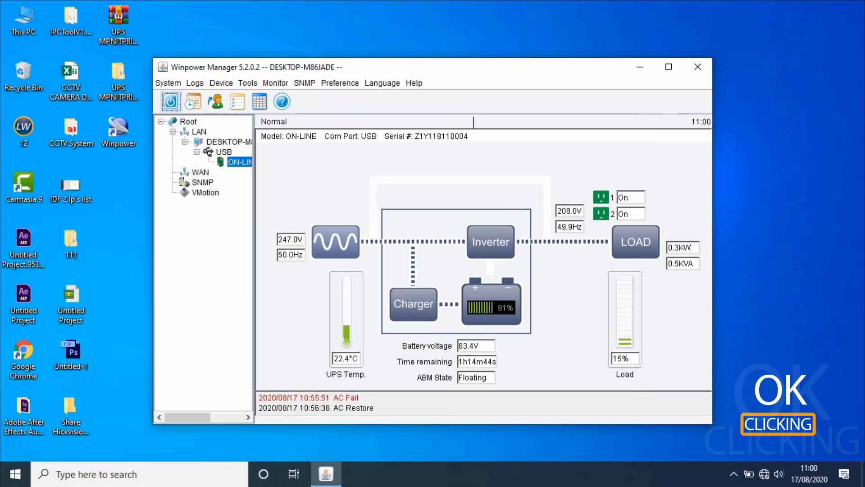
# In Shutdown Parameter settings, allow the battery to discharge for 10 minutes before shutdown
pyautogui.click(221, 83)
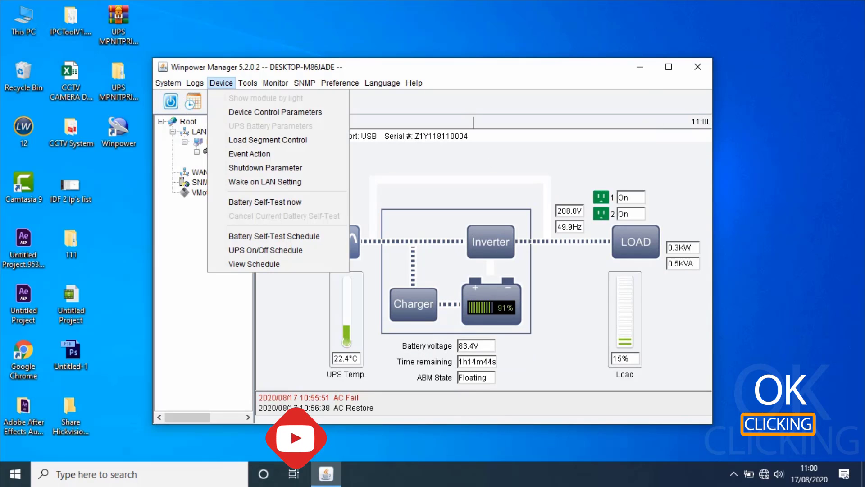
pyautogui.click(266, 168)
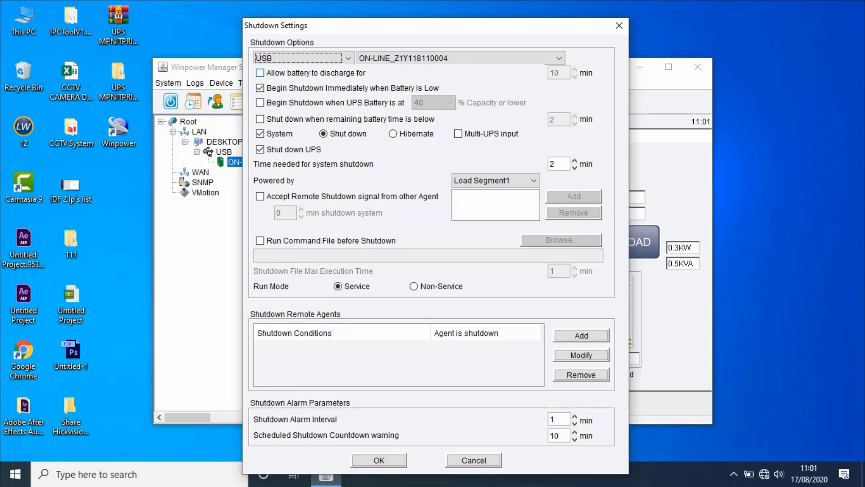
pyautogui.click(260, 72)
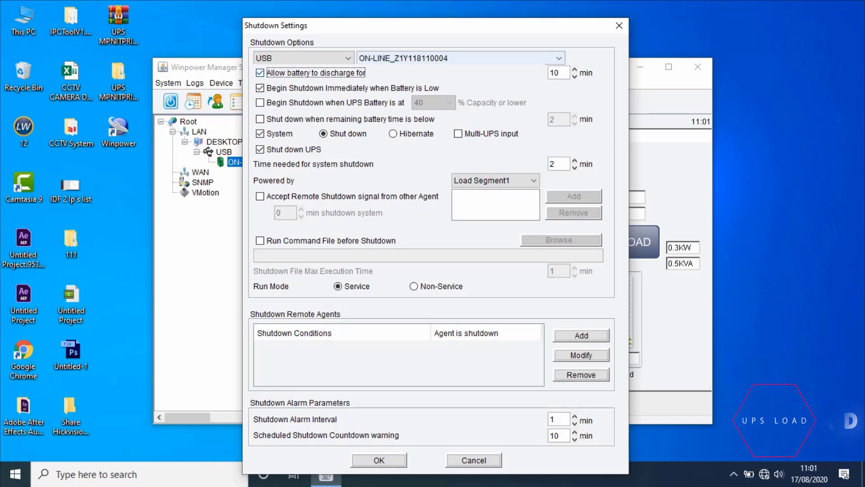
# Set 100-minute battery discharge, shutdown at 20% capacity, and shutdown below 2 minutes remaining
pyautogui.click(557, 73)
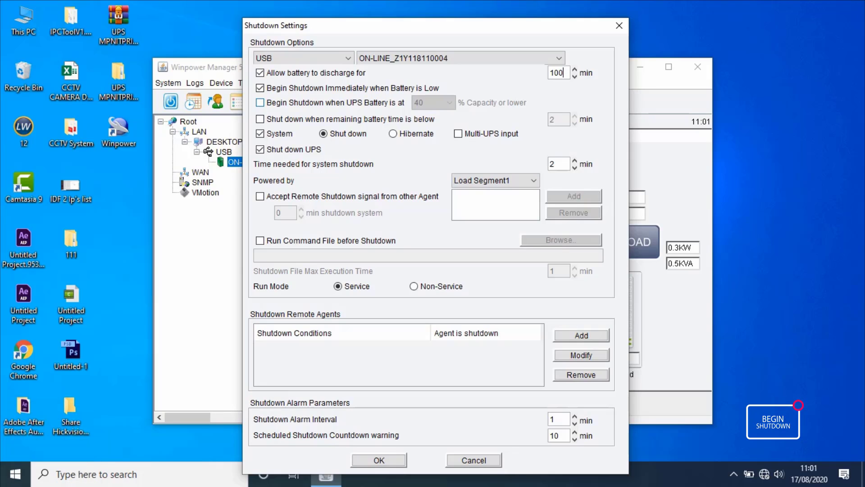
pyautogui.click(260, 102)
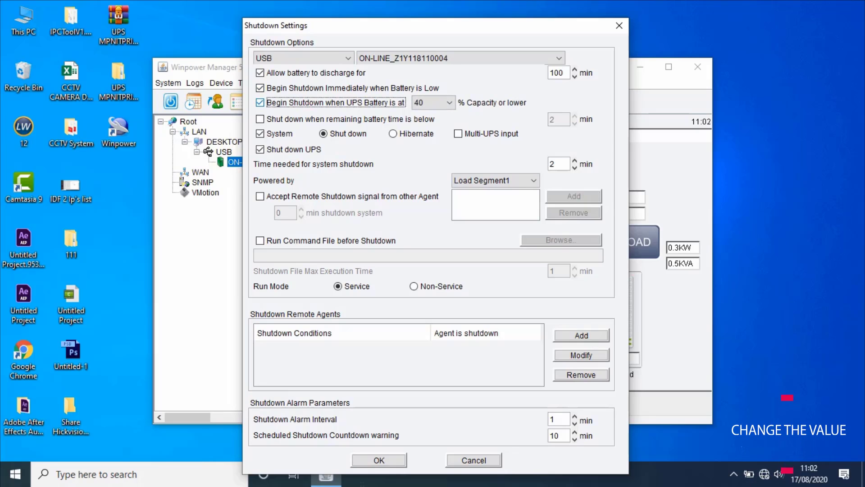
pyautogui.press('Tab')
pyautogui.hotkey('alt', 'Down')
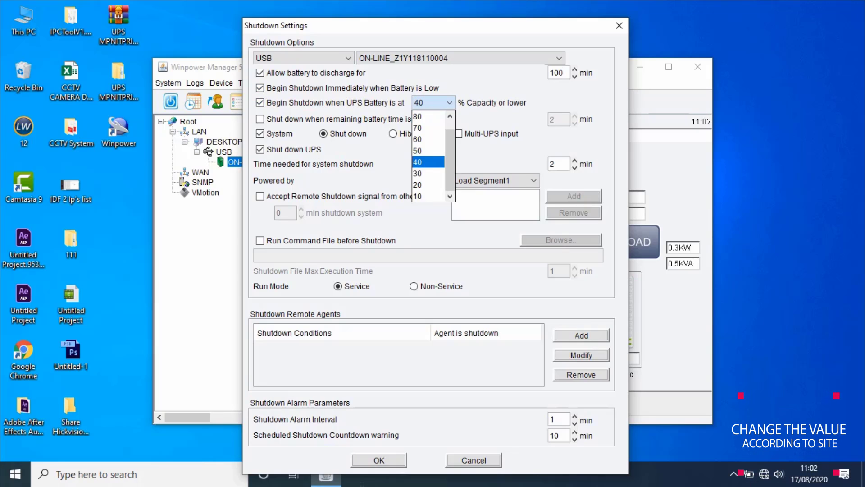
pyautogui.press('Up')
pyautogui.press('Up')
pyautogui.press('Up')
pyautogui.press('Up')
pyautogui.press('Up')
pyautogui.press('Up')
pyautogui.press('Down')
pyautogui.press('Down')
pyautogui.press('Down')
pyautogui.press('Down')
pyautogui.press('Down')
pyautogui.press('Down')
pyautogui.press('Down')
pyautogui.press('Down')
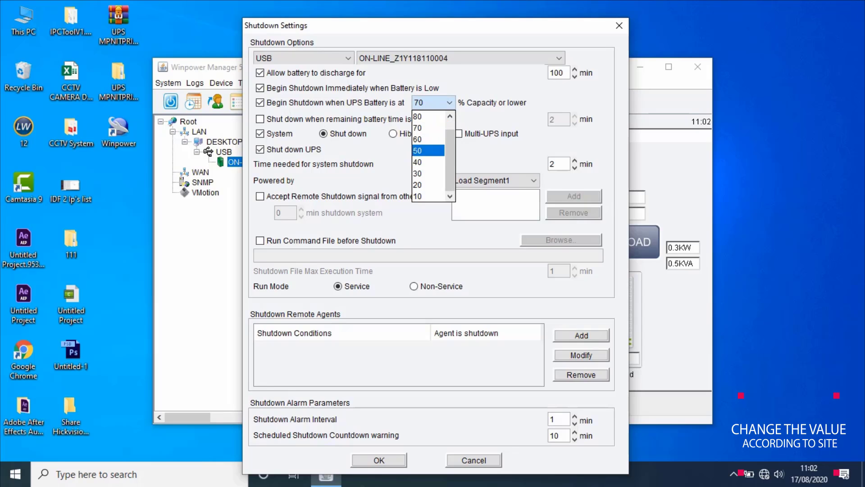
pyautogui.press('Return')
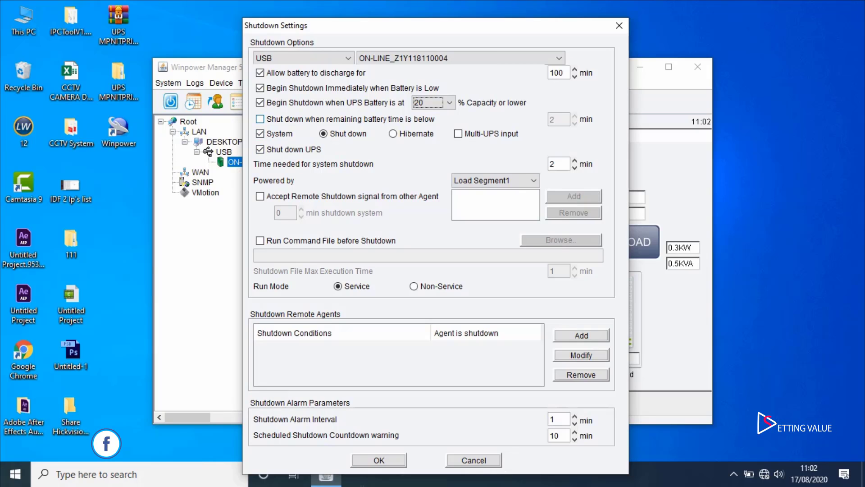
pyautogui.click(260, 119)
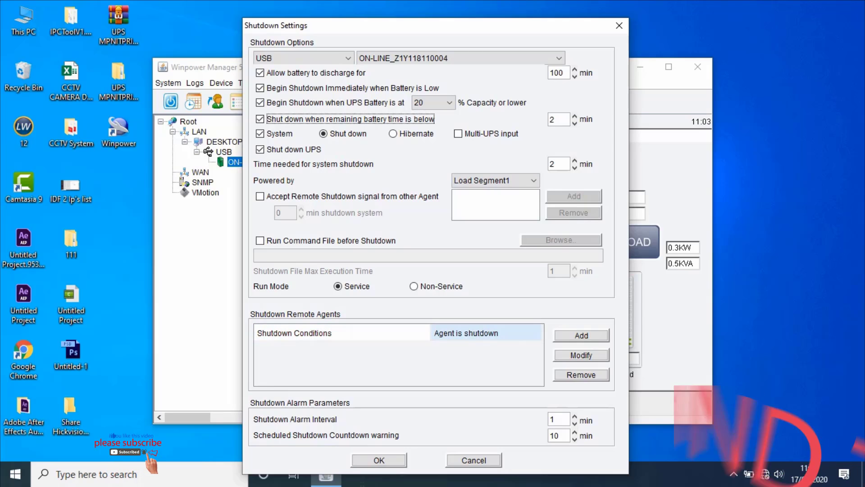
# Apply the shutdown settings, returning to the UPS diagram showing 91% battery
pyautogui.press('Return')
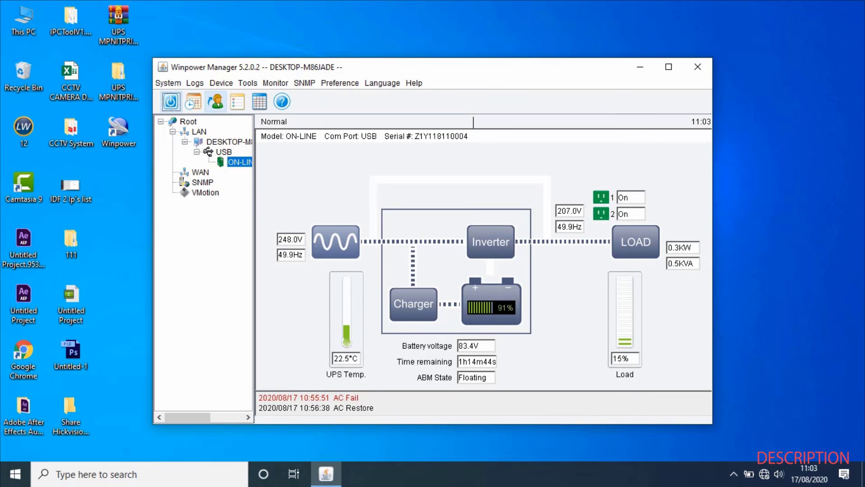
pyautogui.click(221, 83)
pyautogui.press('Down')
pyautogui.press('Down')
pyautogui.press('Down')
pyautogui.press('Down')
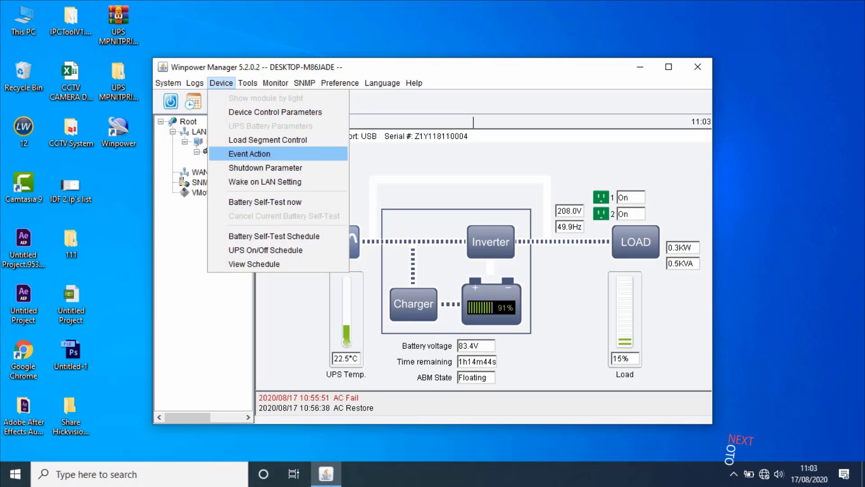
pyautogui.press('Return')
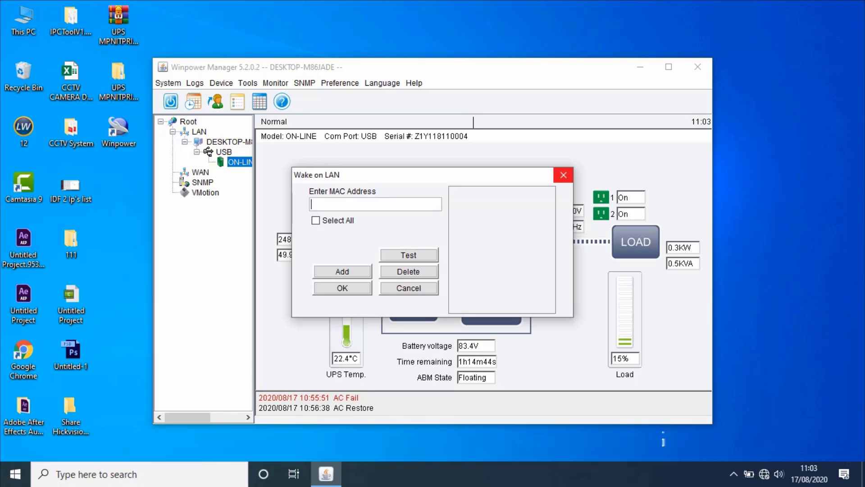
pyautogui.click(563, 175)
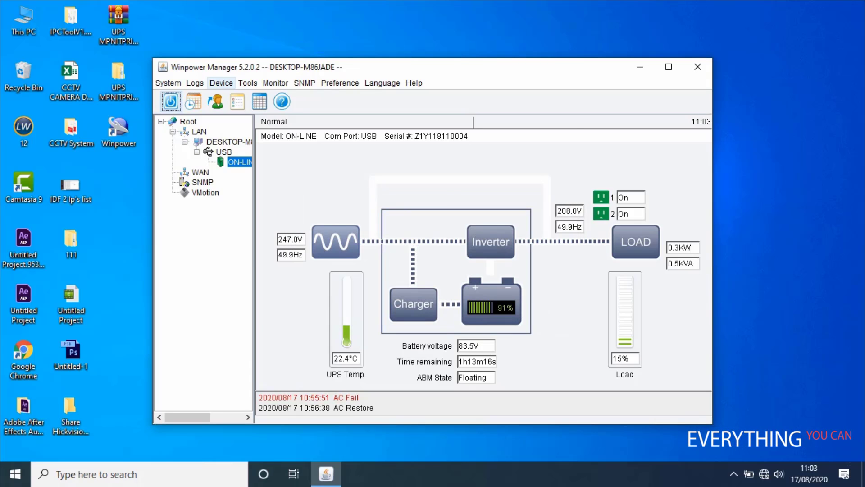
pyautogui.click(221, 83)
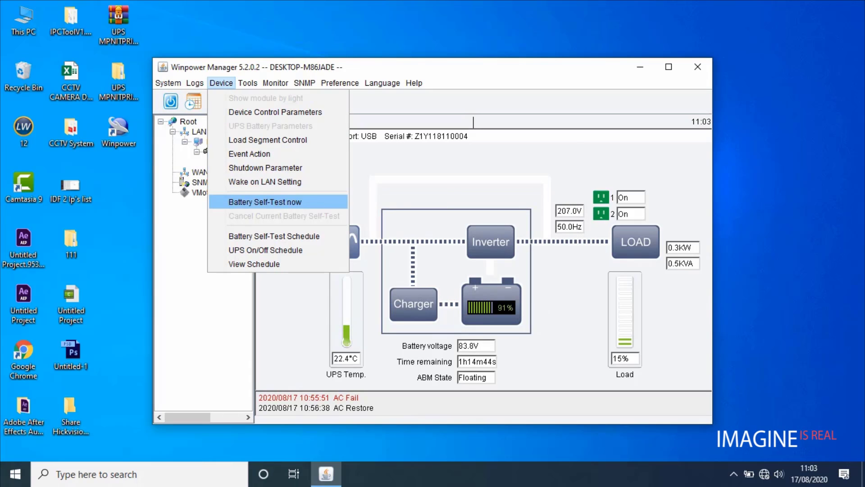
# Start an immediate battery self-test using the '10 secs Self-Test' option
pyautogui.click(265, 202)
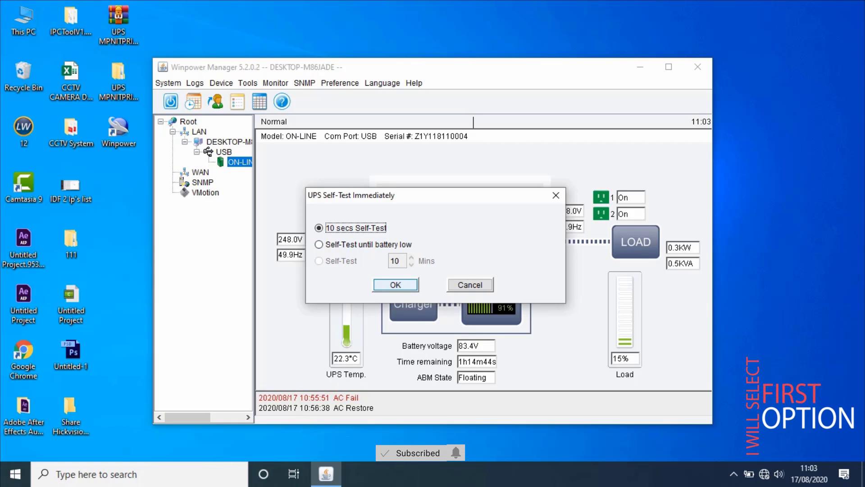
pyautogui.press('Return')
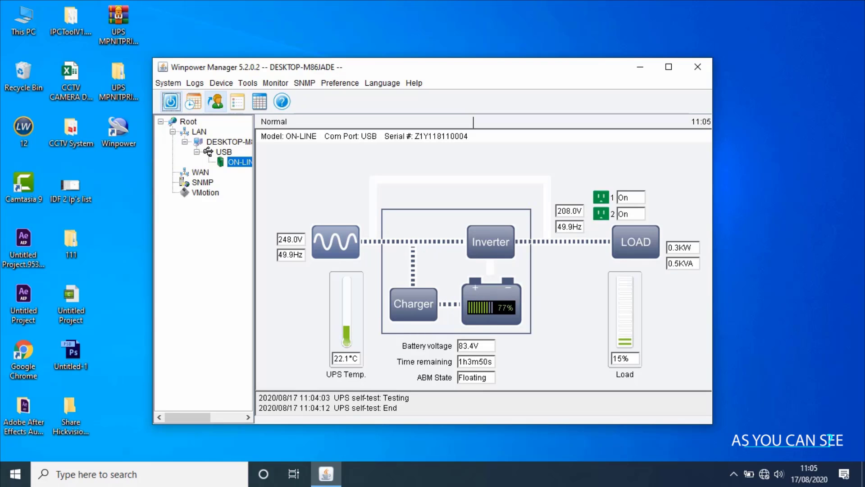
# Show the Battery Self-Test Schedule calendar from the Device menu and pick 17 August 2020
pyautogui.click(221, 83)
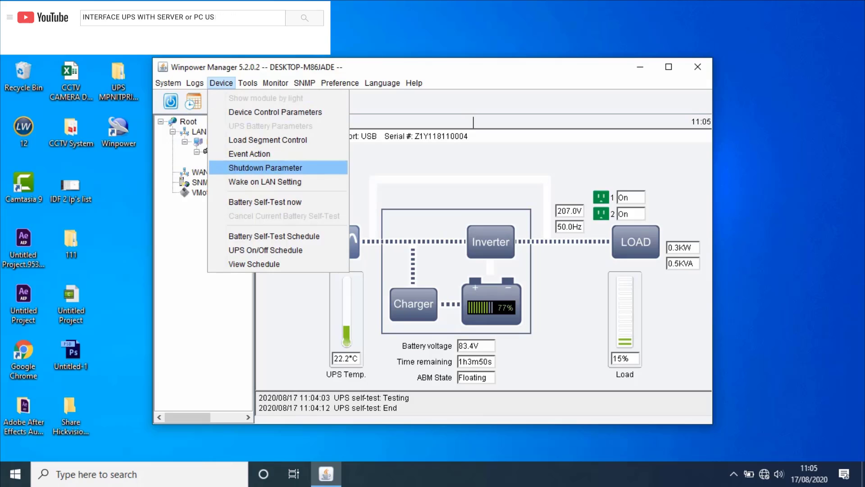
pyautogui.click(274, 236)
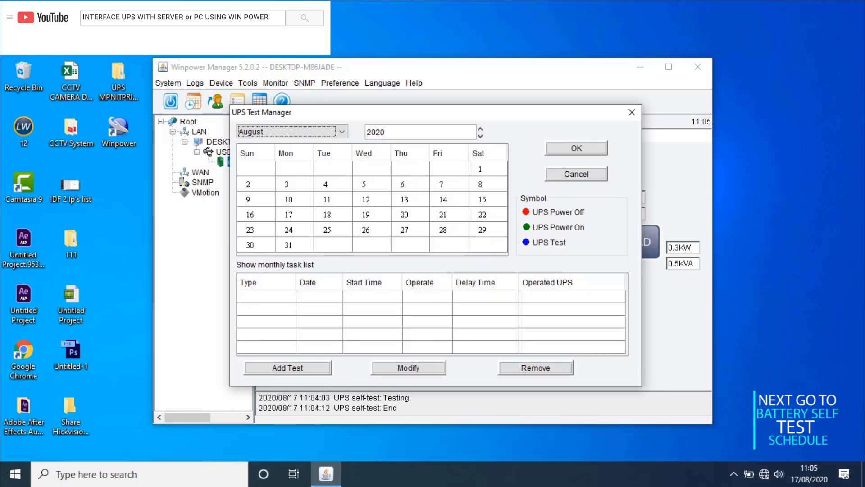
pyautogui.click(294, 214)
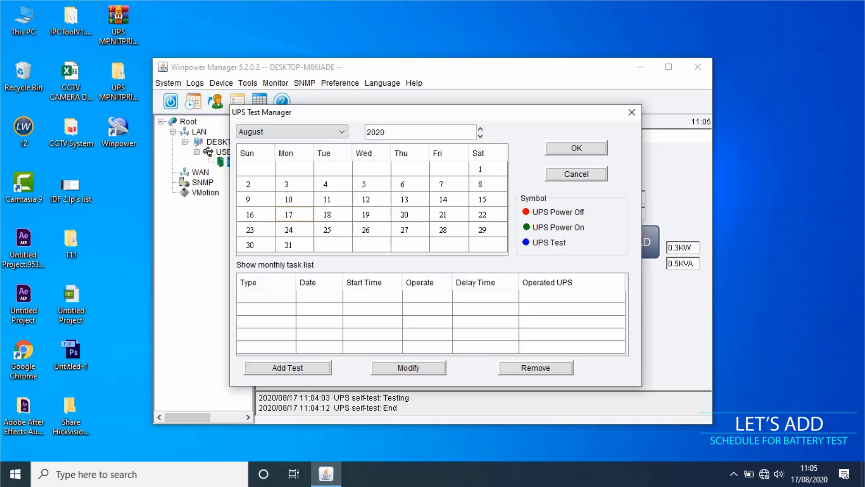
# Add a once-only 10-second self-test of the USB UPS for 2020/08/17 at 11:10:00, then select its task row
pyautogui.click(288, 367)
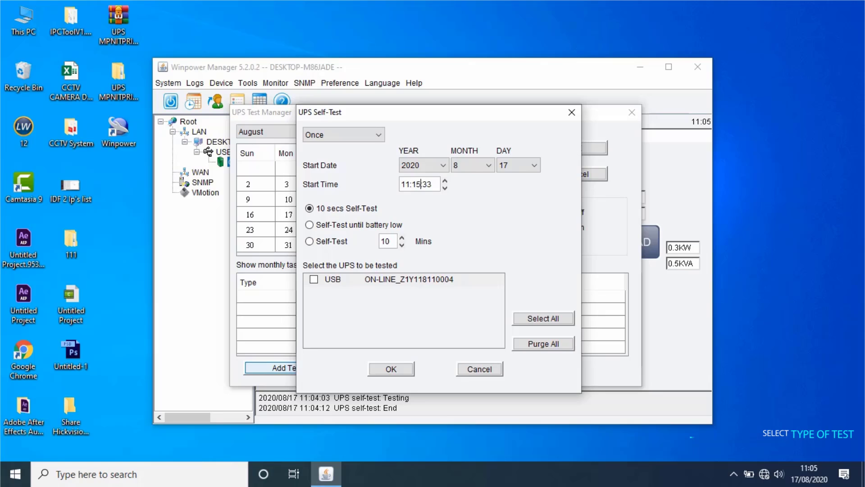
pyautogui.click(314, 279)
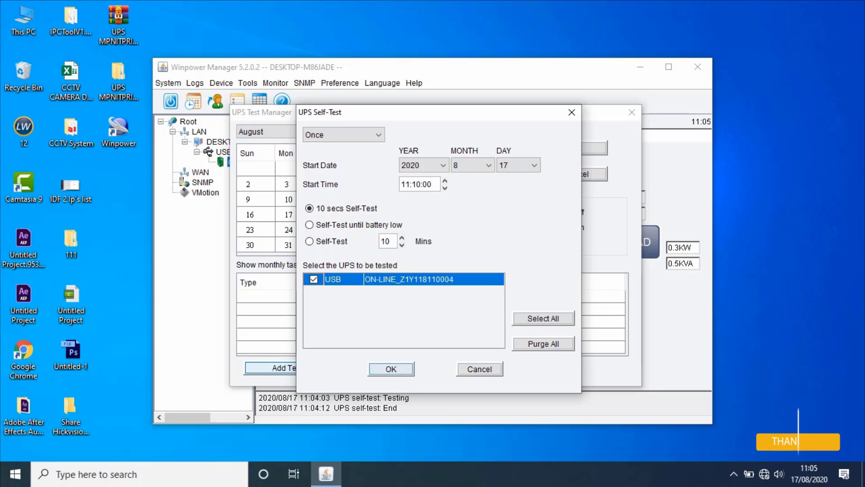
pyautogui.click(391, 369)
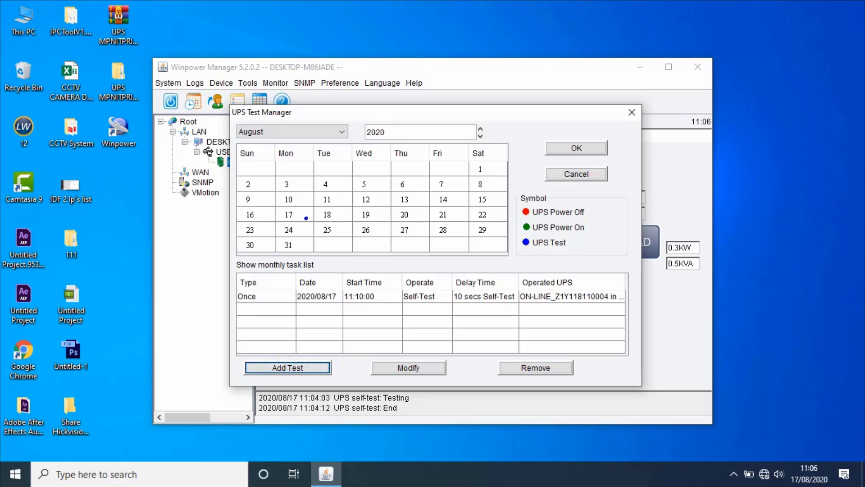
pyautogui.click(316, 296)
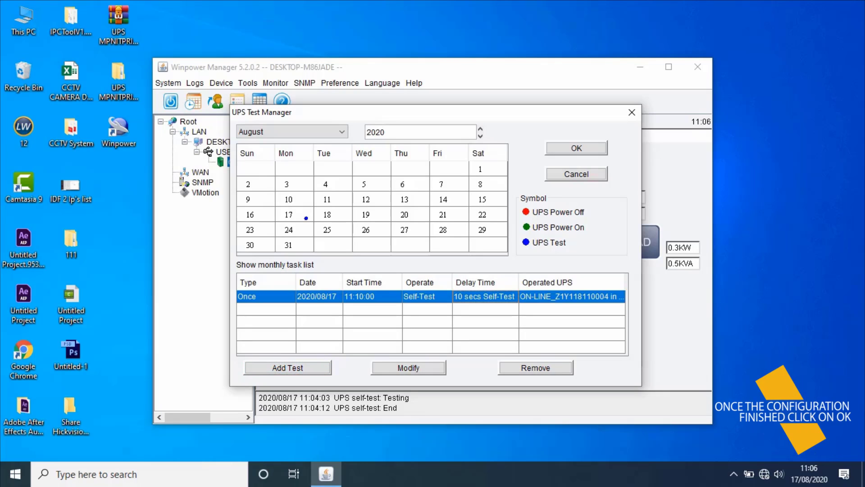
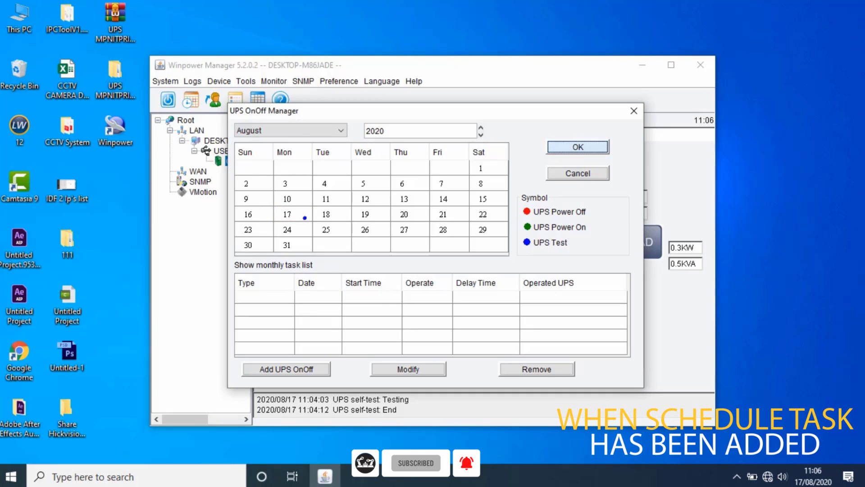
# Confirm the UPS on/off schedule and close the UPS OnOff Manager
pyautogui.press('Return')
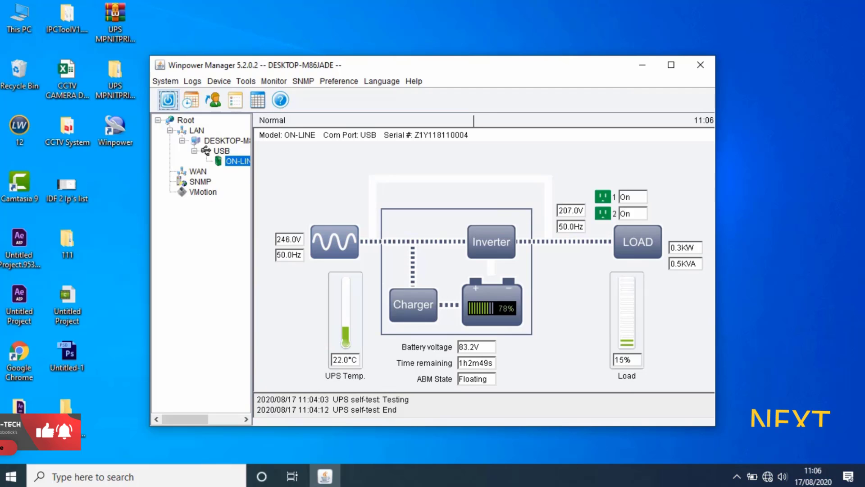
pyautogui.click(219, 81)
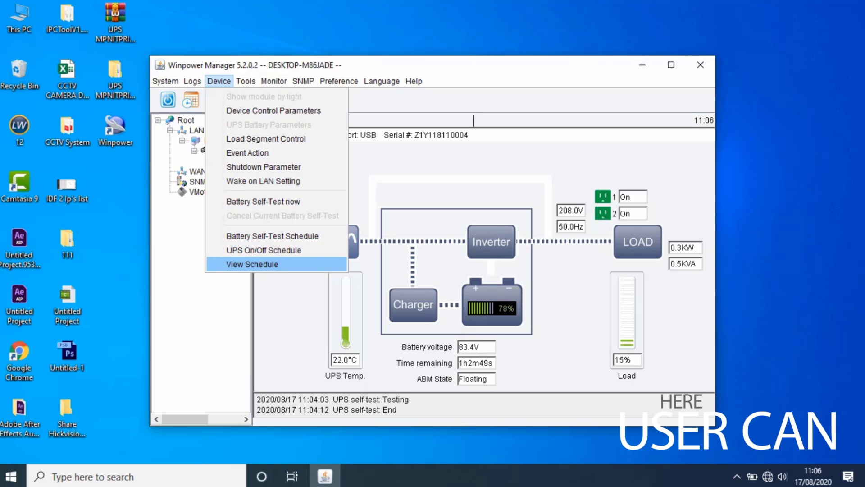
pyautogui.press('Return')
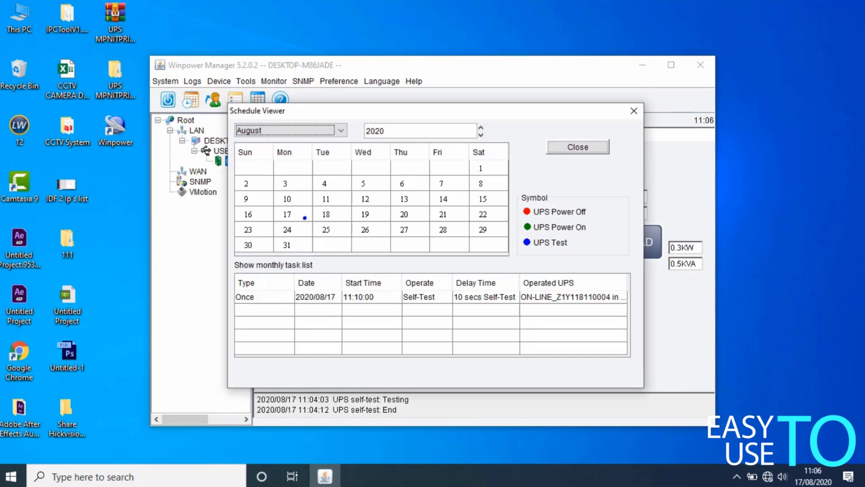
pyautogui.press('Escape')
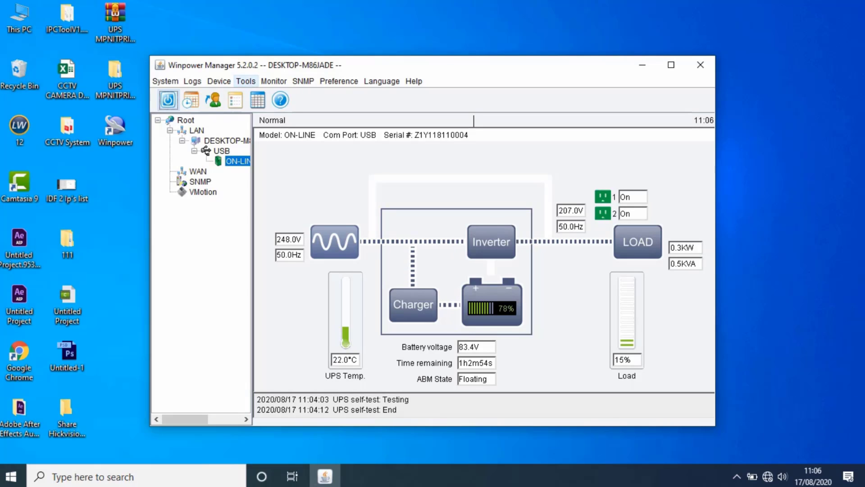
# Open E-mail Setting and choose smtp.gmail.com as the SMTP server
pyautogui.click(245, 81)
pyautogui.click(276, 95)
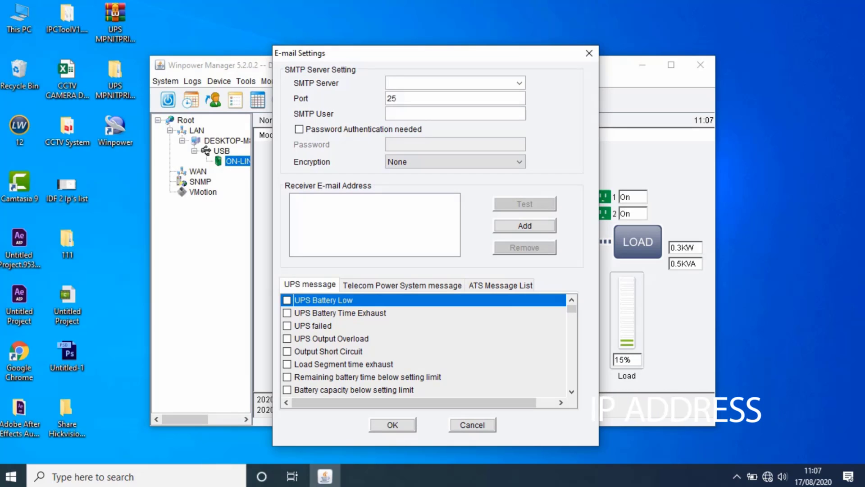
pyautogui.click(520, 83)
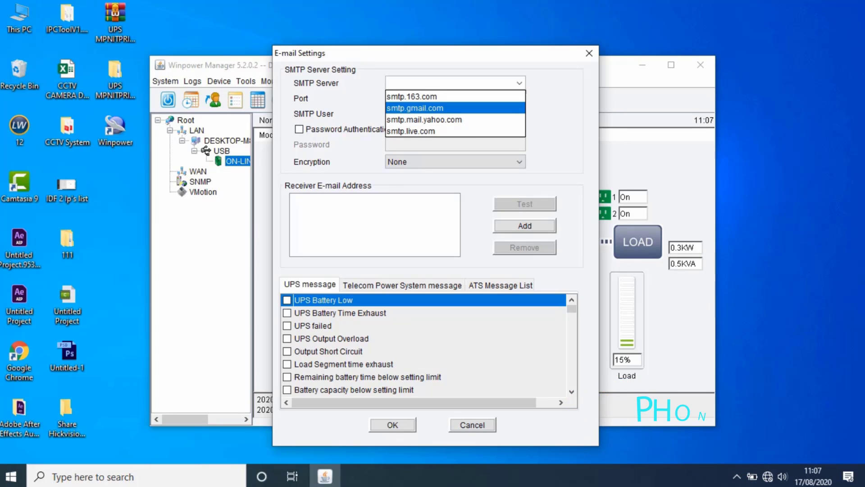
pyautogui.click(415, 107)
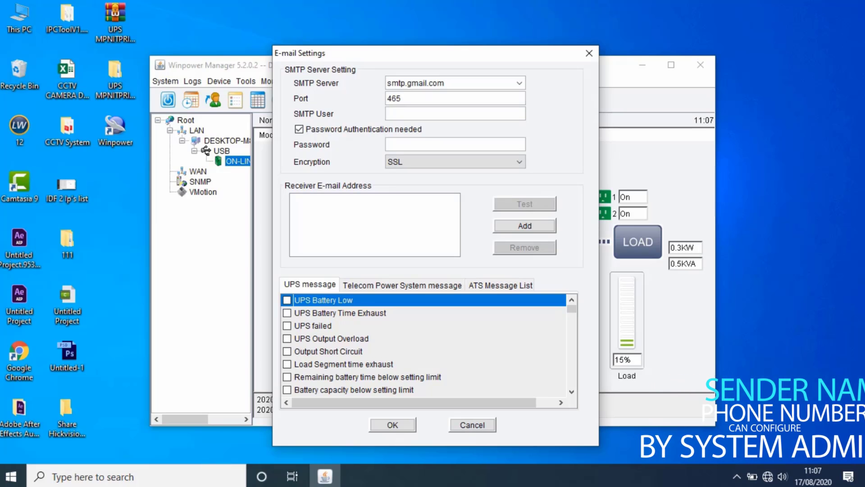
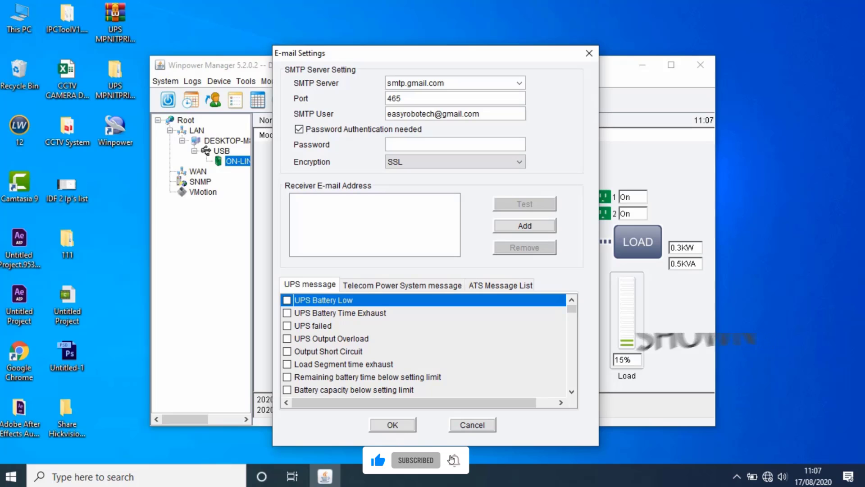
# Enter the sender Gmail address and password as SMTP credentials, then start adding a receiver
pyautogui.press('Tab')
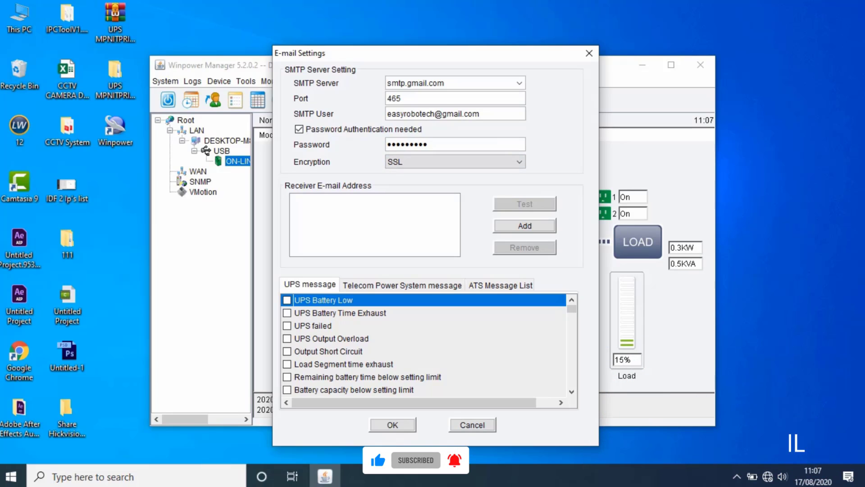
pyautogui.click(525, 226)
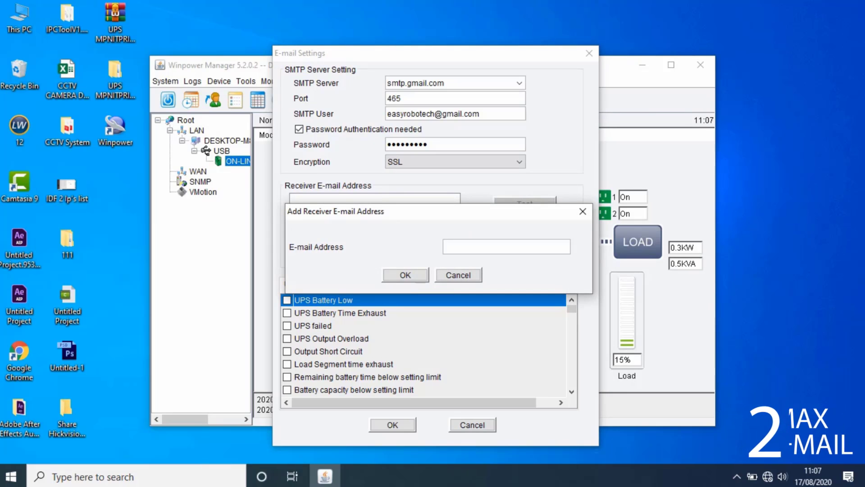
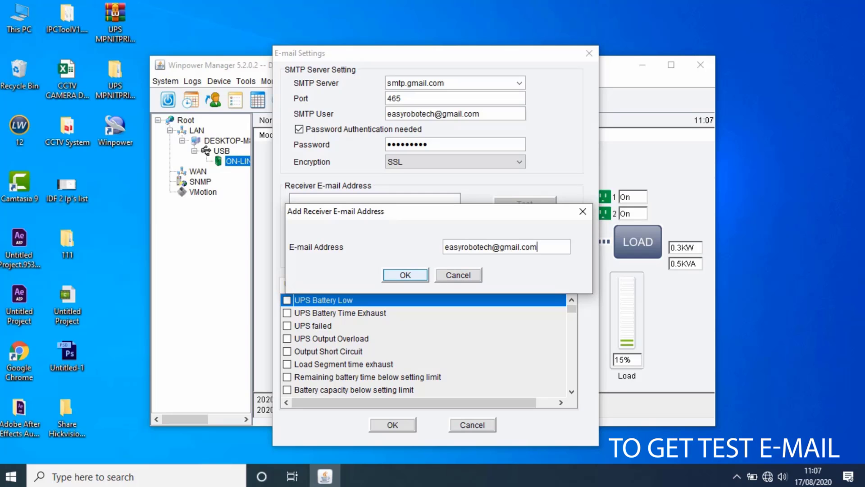
# Add the receiver's e-mail address and tick it in the list to enable alerts
pyautogui.press('Return')
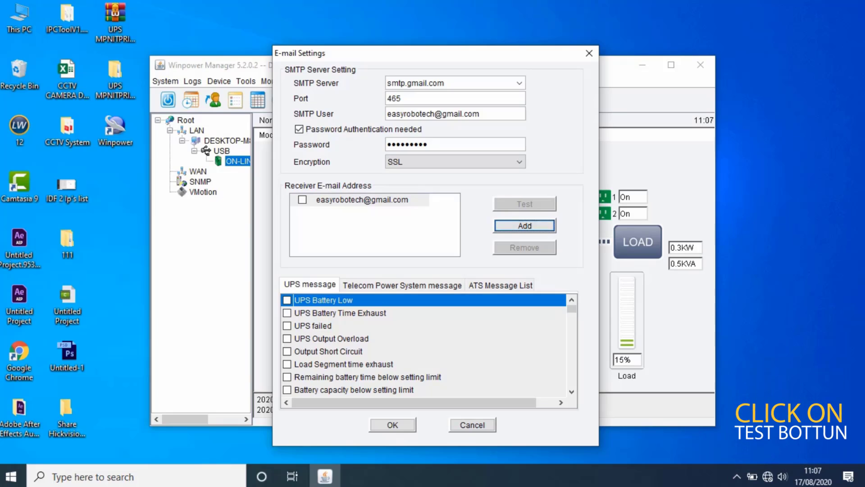
pyautogui.click(302, 199)
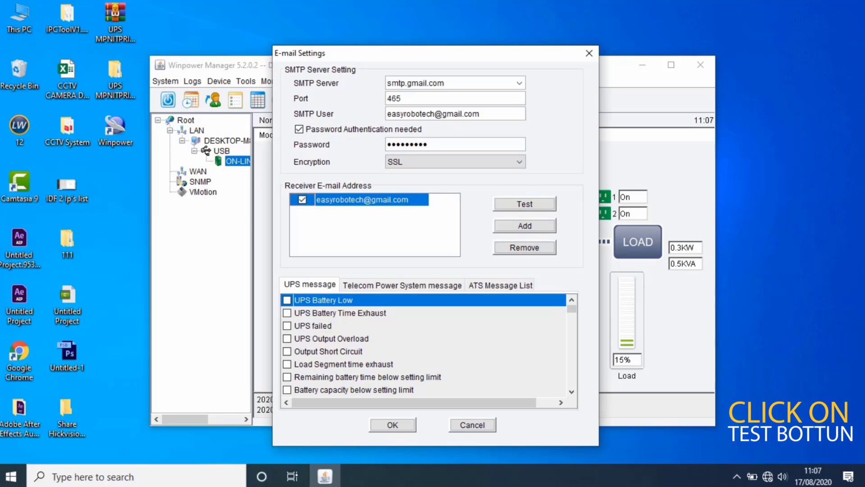
# Send a test e-mail to the receiver and dismiss the confirmation notice
pyautogui.click(525, 203)
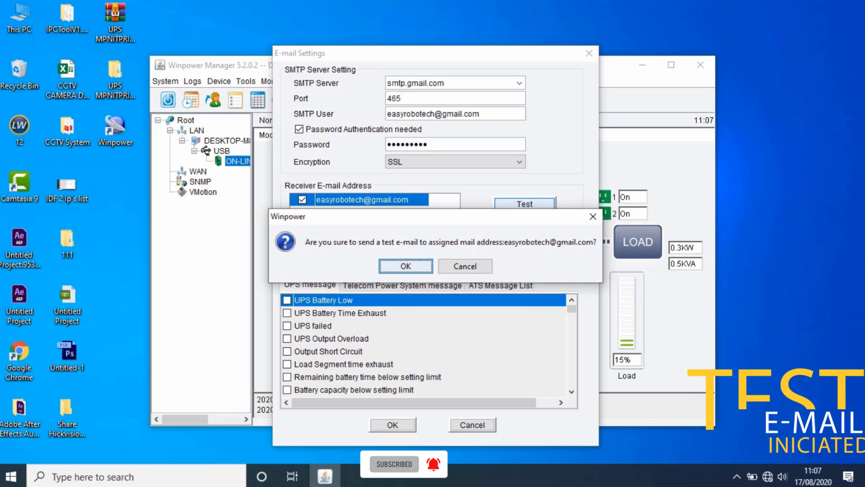
pyautogui.press('Return')
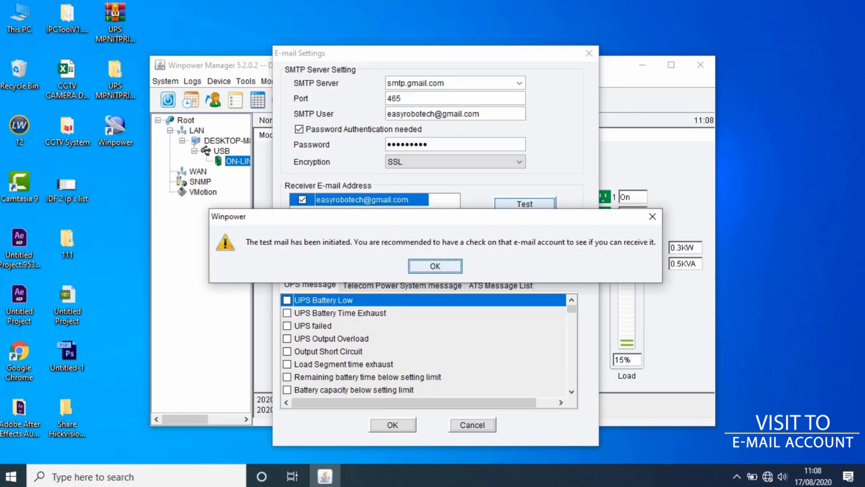
pyautogui.press('Return')
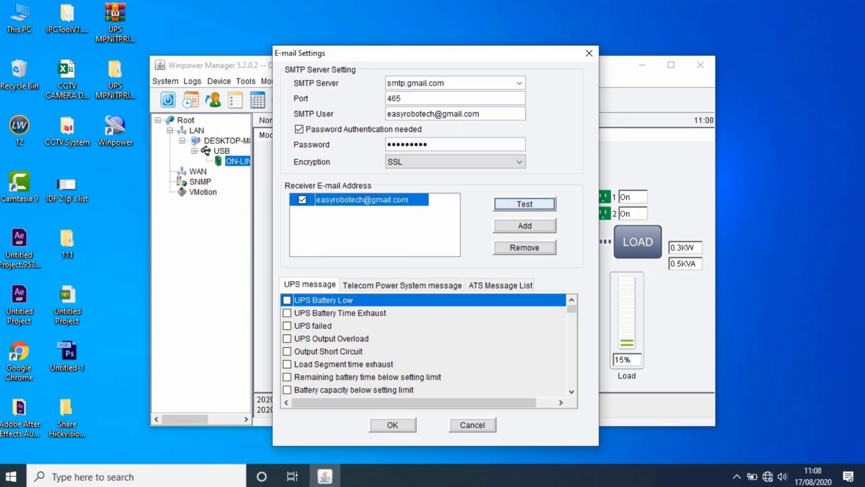
# Tick UPS Battery Low, UPS Battery Time Exhaust and UPS failed, then save with OK
pyautogui.click(288, 300)
pyautogui.click(340, 313)
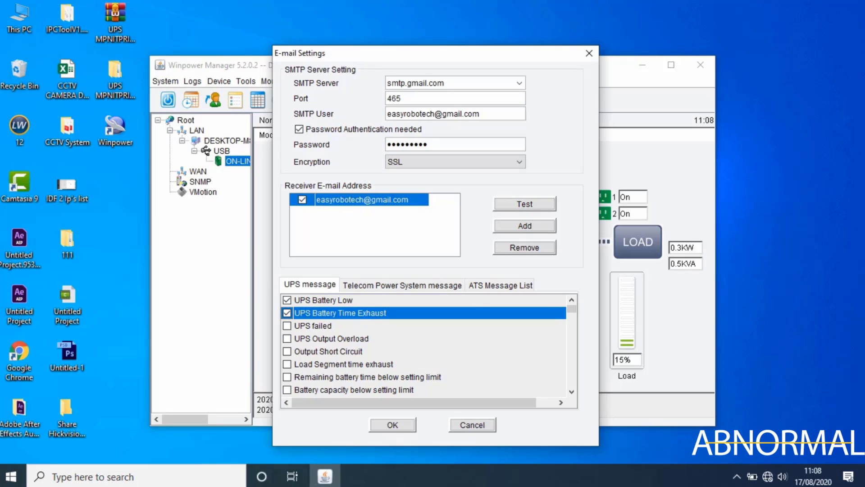
pyautogui.click(287, 325)
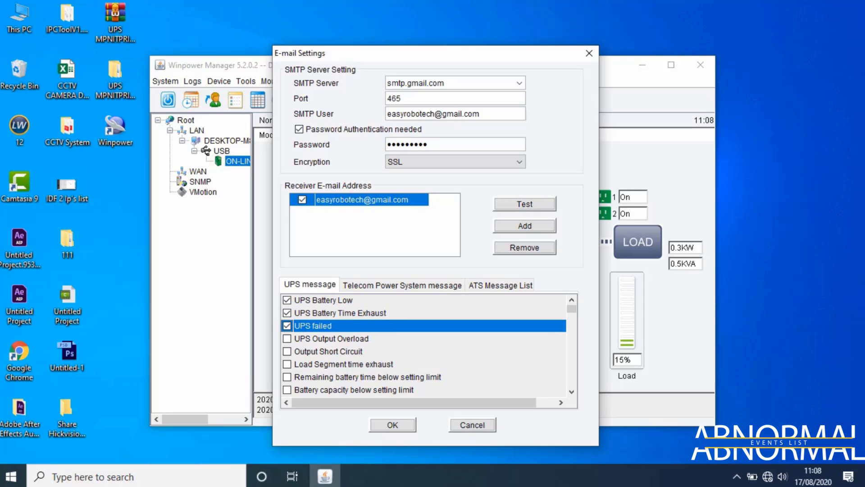
pyautogui.scroll(-3, 423, 345)
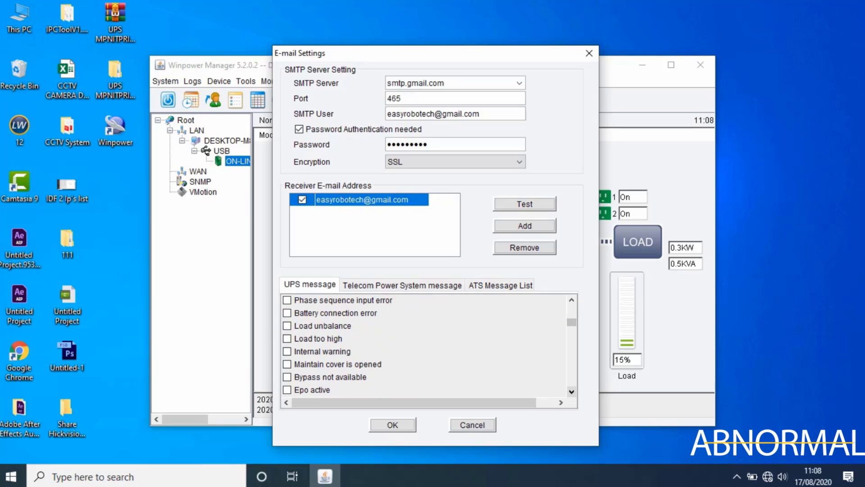
pyautogui.scroll(-1, 423, 345)
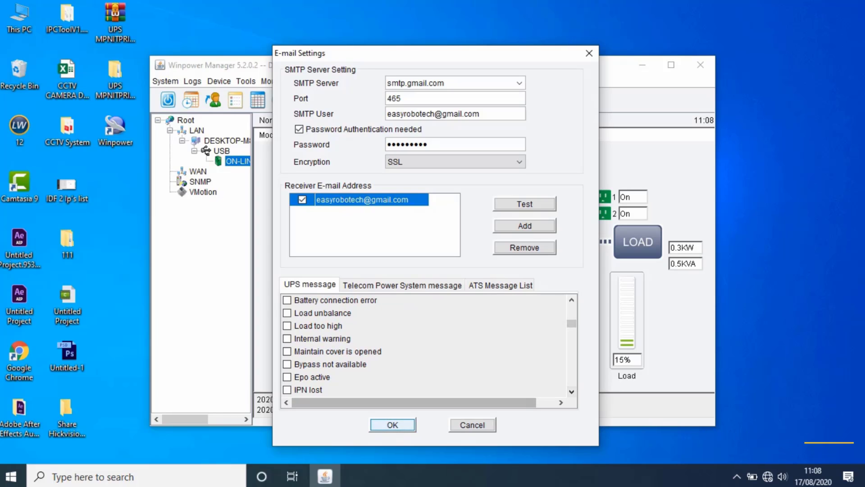
pyautogui.click(393, 425)
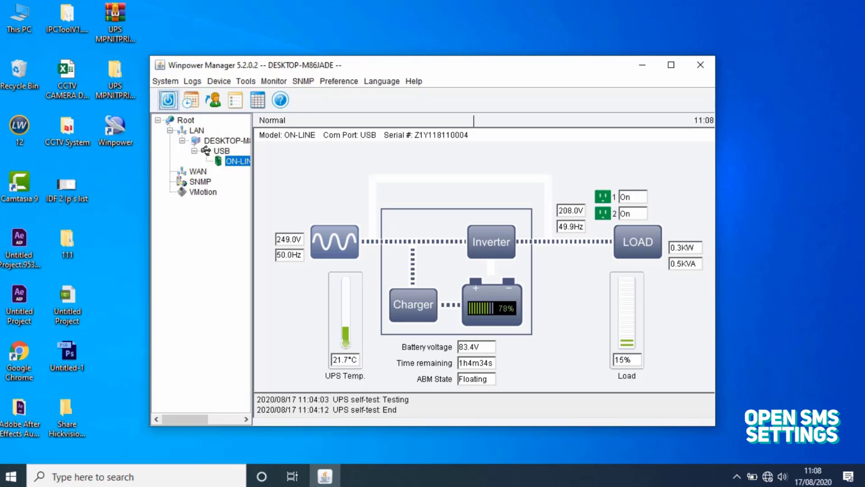
# Open Tools > SMS Setting, leaving the phone number format at national code
pyautogui.click(246, 81)
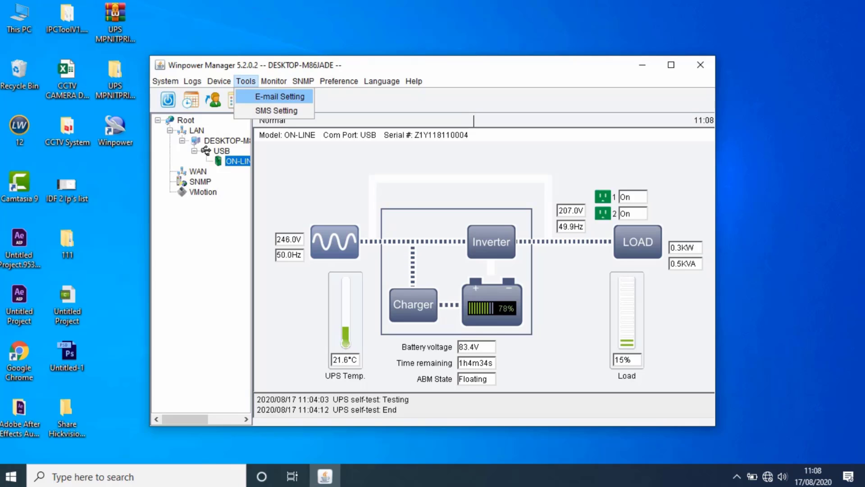
pyautogui.click(276, 110)
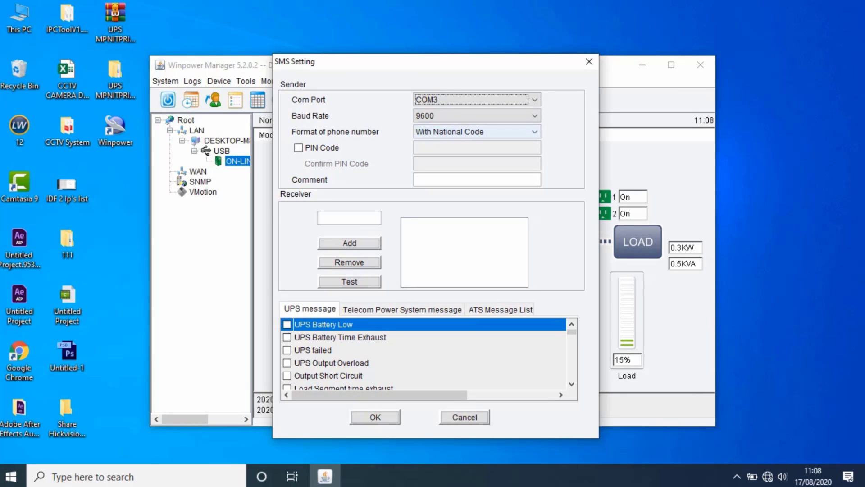
pyautogui.click(477, 131)
pyautogui.click(450, 155)
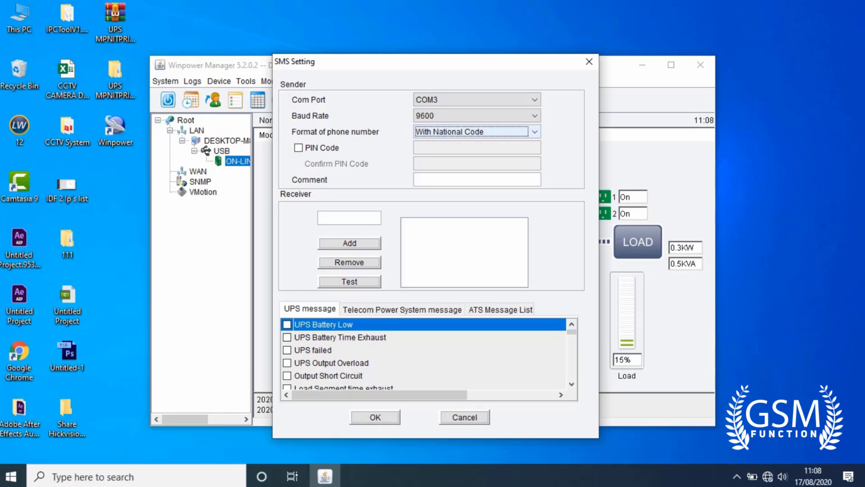